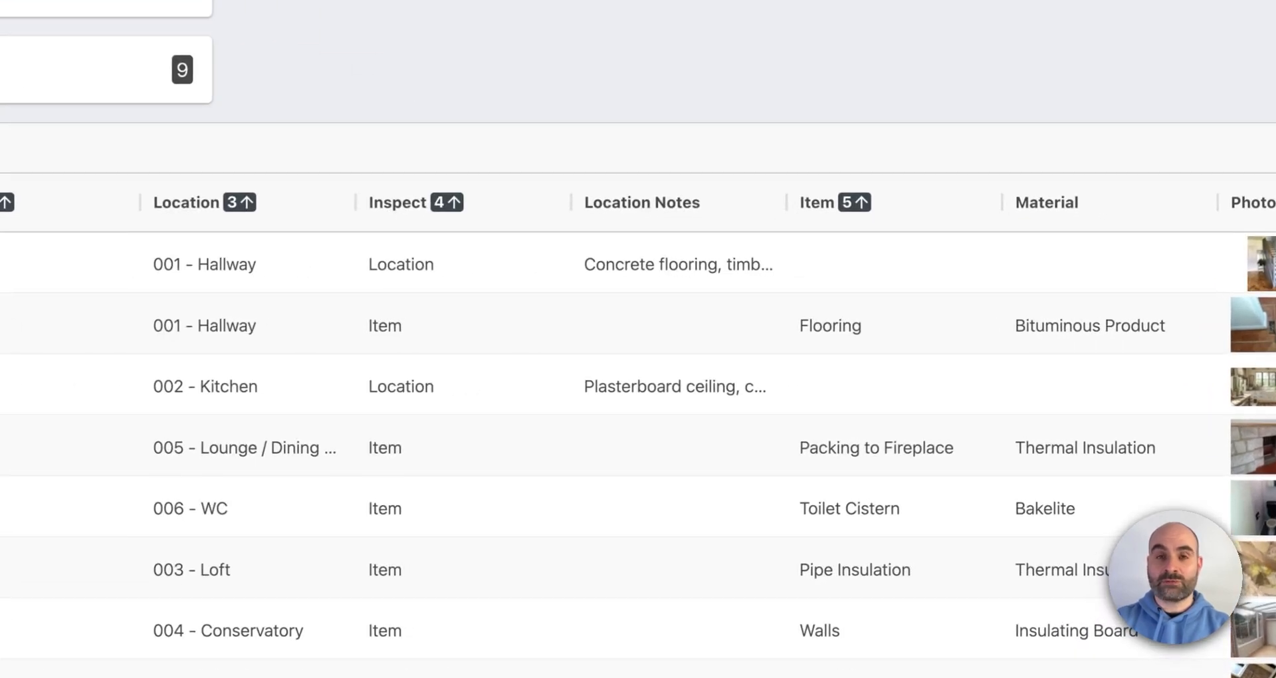
Export the full inspection table to Excel and open the downloaded workbook in its own window
right_click(702, 272)
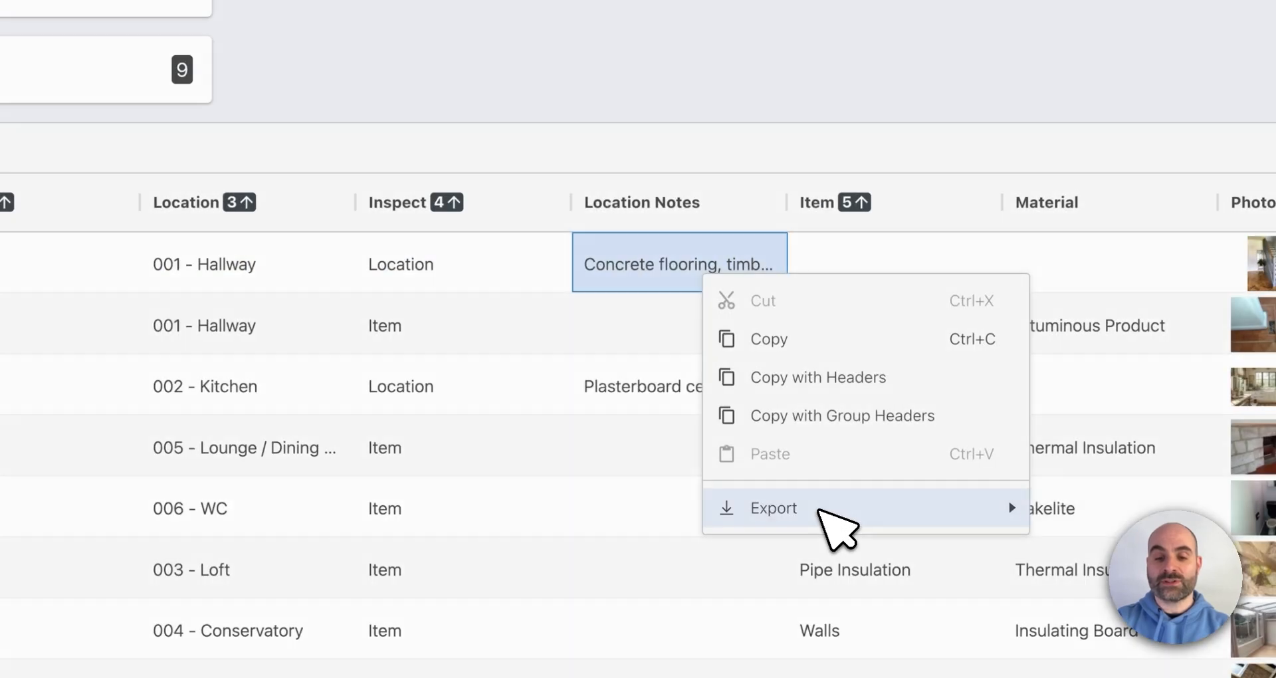
mouse_move(937, 511)
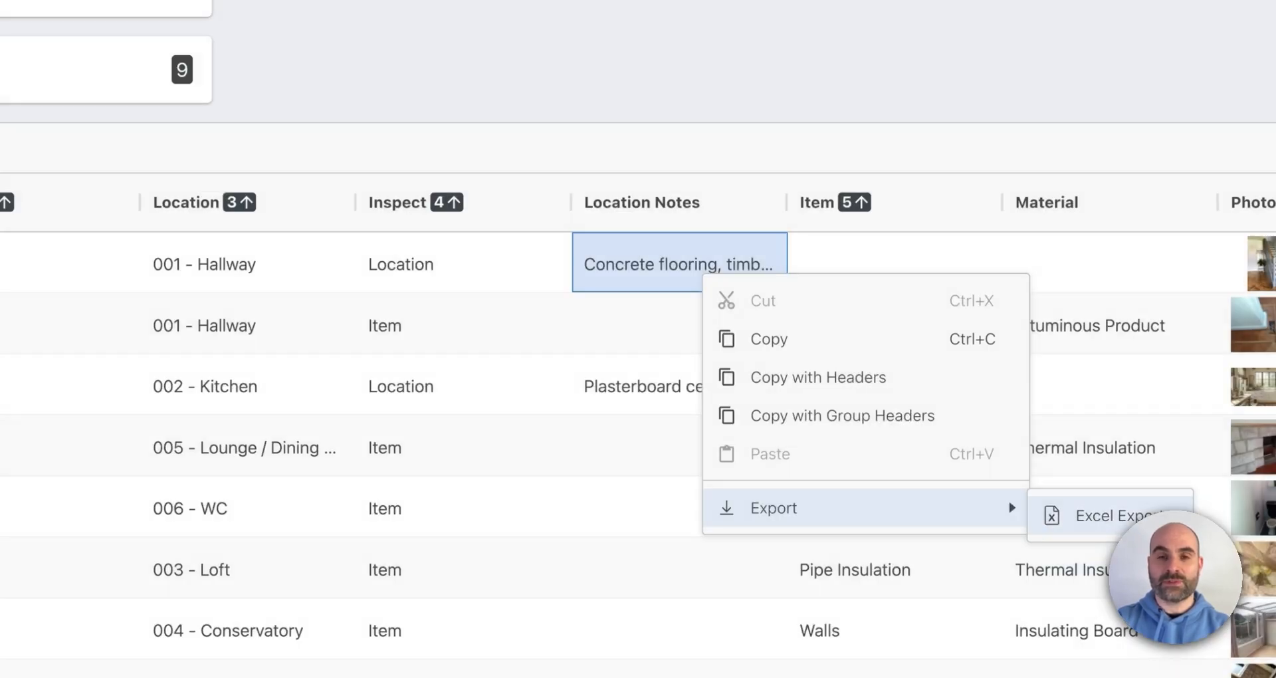
click(1096, 516)
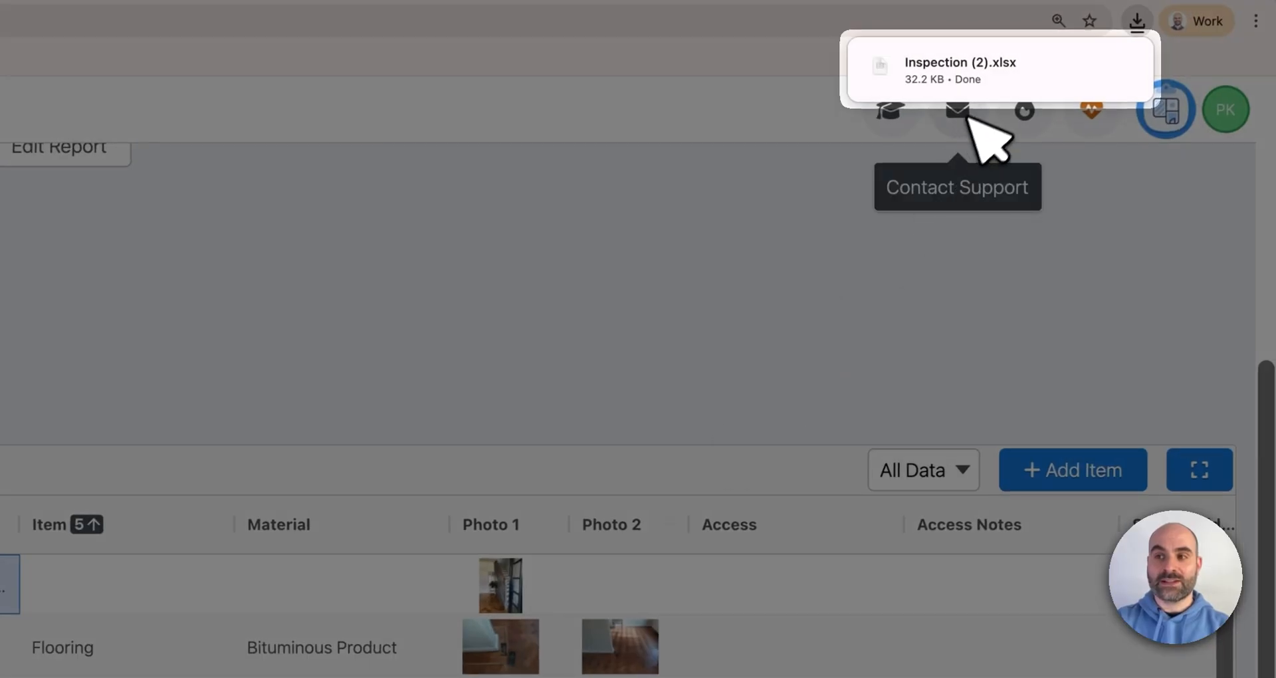
click(974, 66)
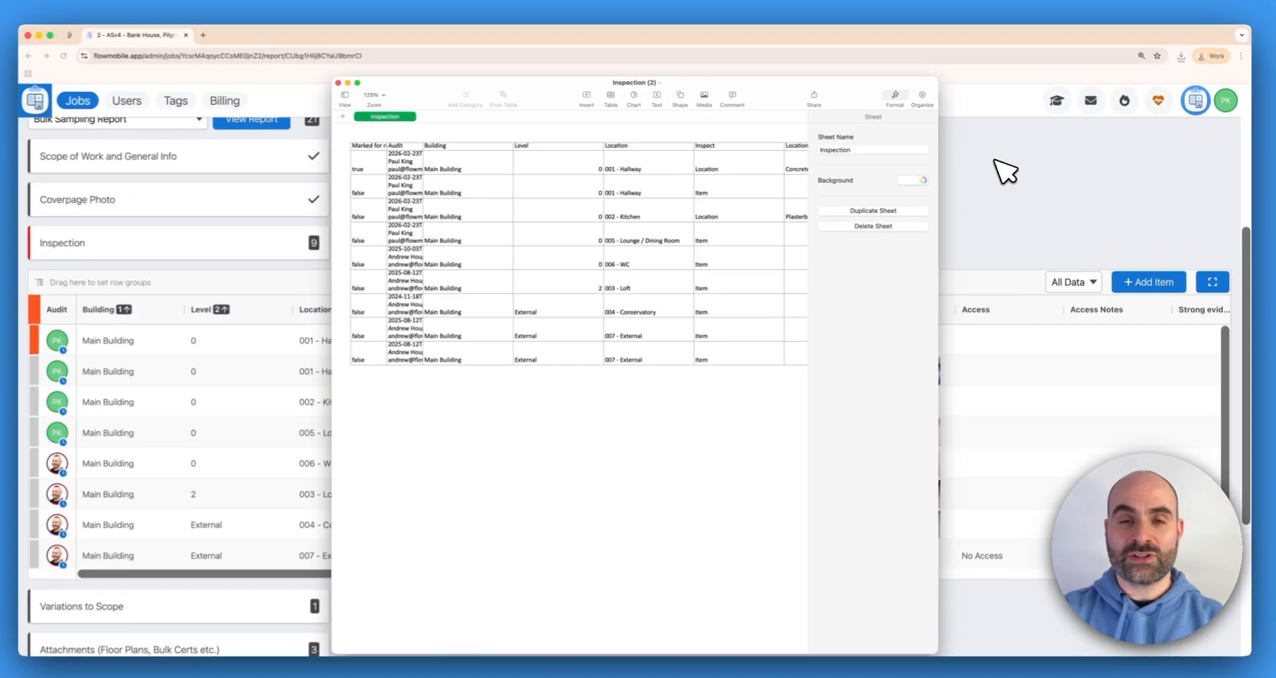
drag(820, 97, 650, 164)
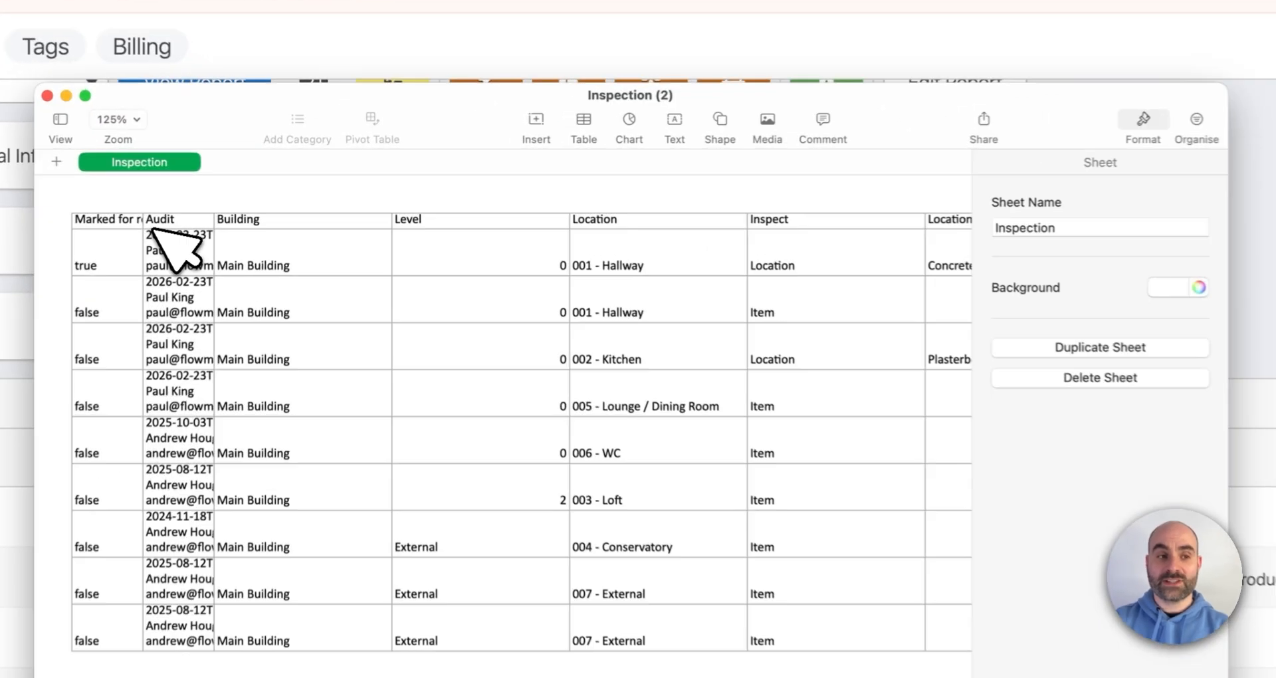
Select the exported sheet's header cells from the first column through Access Notes to review the exported columns
click(222, 220)
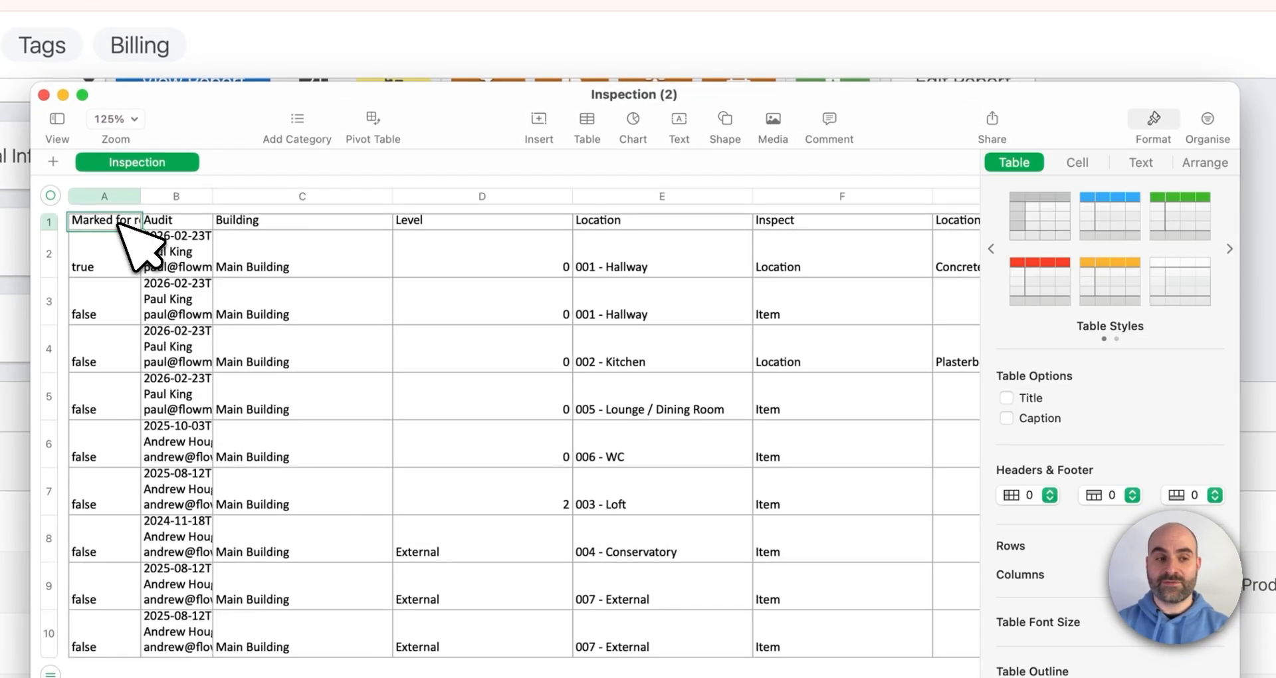
key(shift+Right)
key(shift+Right)
key(shift+Right)
key(shift+Right)
key(shift+Right)
key(shift+Right)
key(shift+Right)
key(shift+Right)
key(shift+Right)
key(shift+Right)
key(shift+Right)
key(shift+Right)
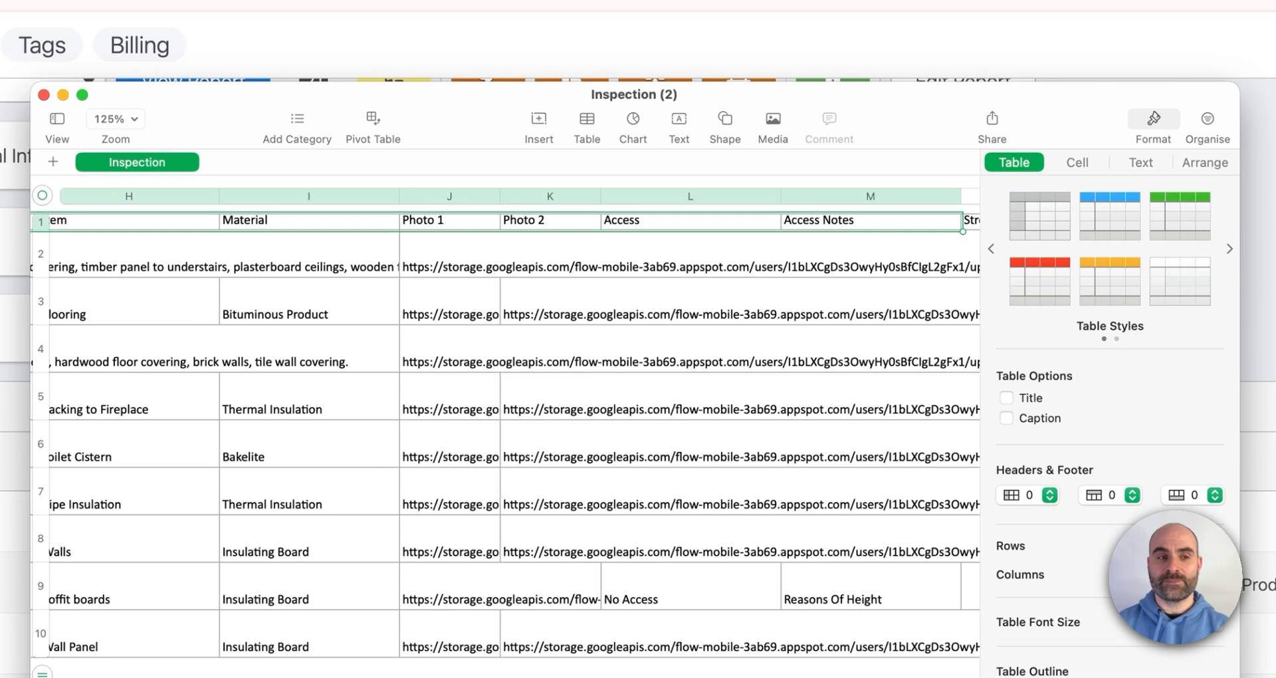
Select the exported data rows below the headers across the first several columns to review them, and close the workbook
key(Down)
key(shift+Down)
key(shift+Down)
key(shift+Down)
key(shift+Down)
key(shift+Down)
key(shift+Down)
key(shift+Down)
key(shift+Down)
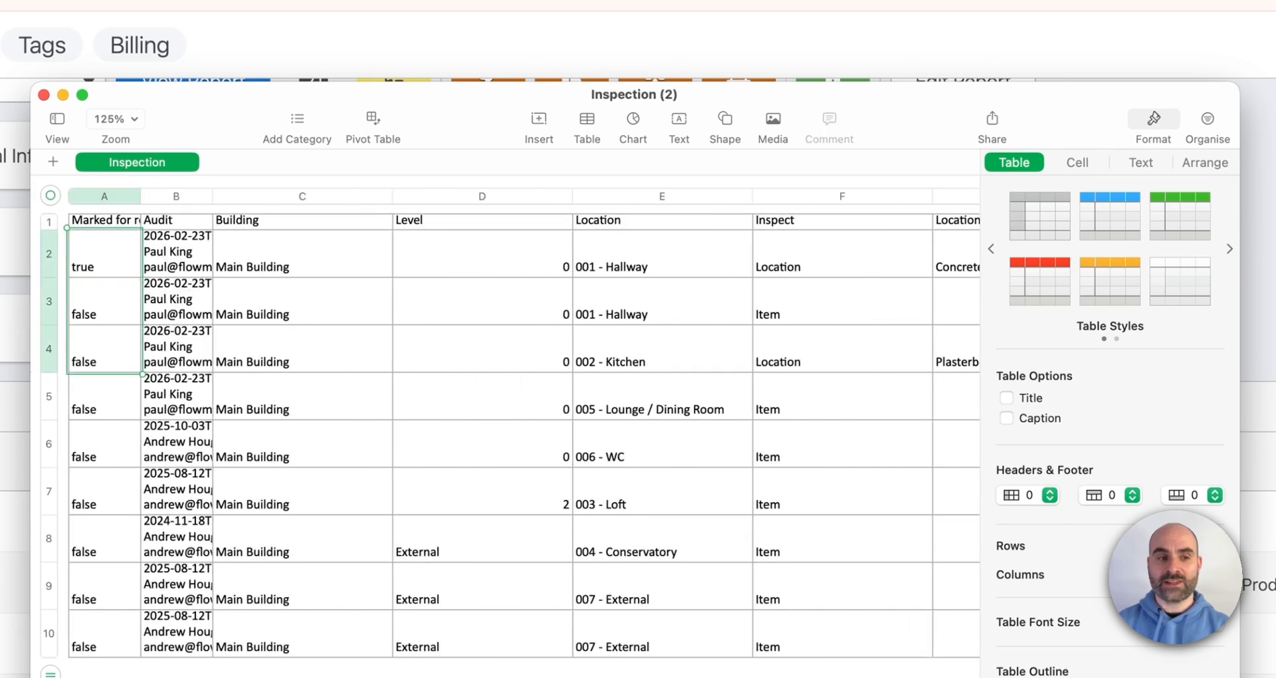
key(shift+Right)
key(shift+Right)
key(shift+Right)
key(shift+Right)
key(shift+Right)
key(shift+Right)
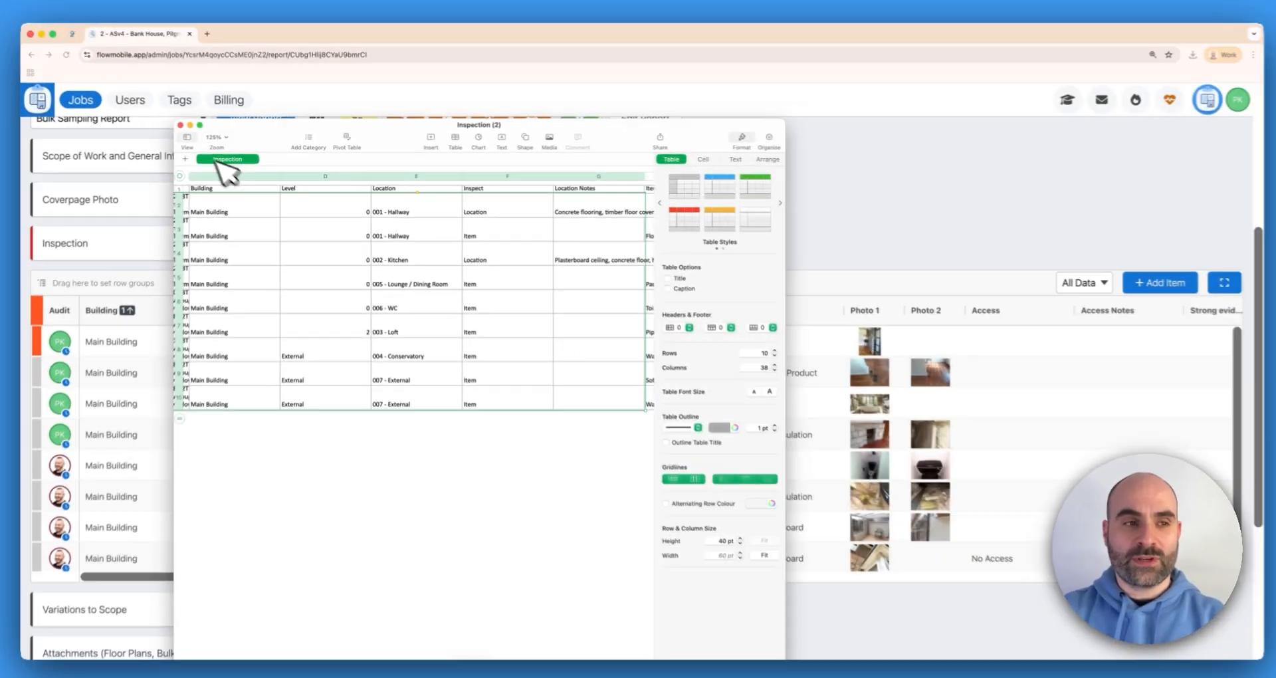
click(44, 95)
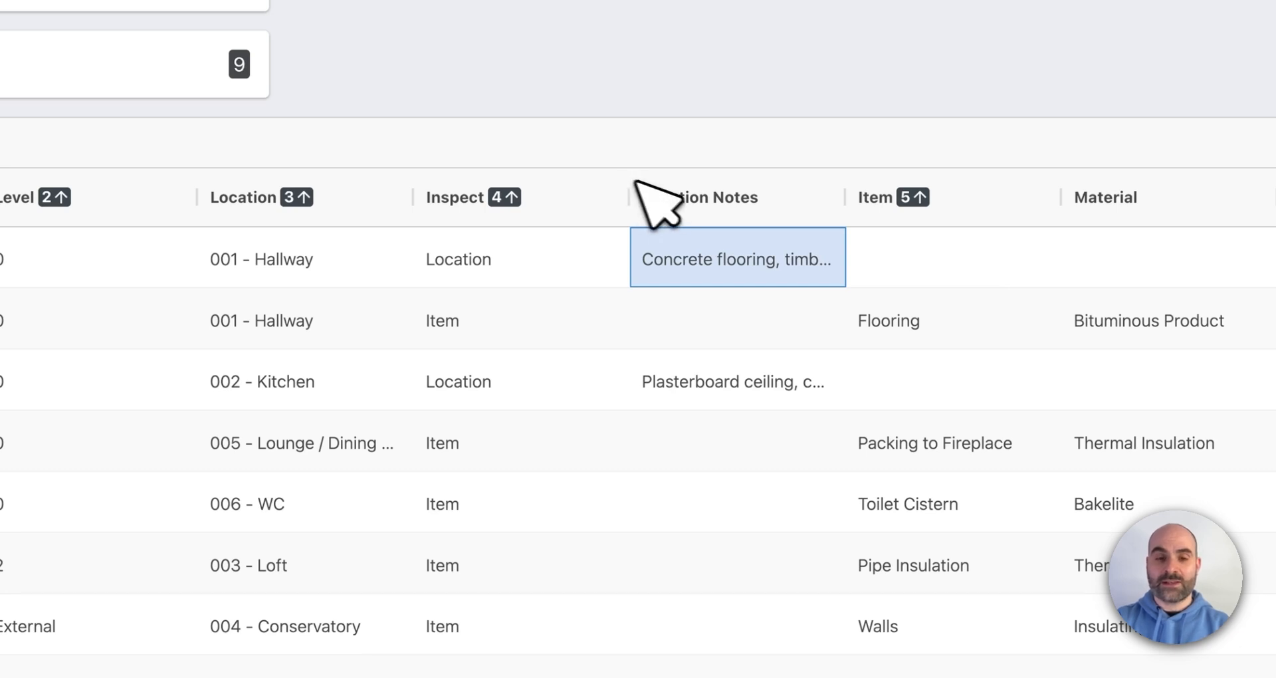
Try to remove columns from the inspection table, starting with Location Notes
drag(778, 186, 844, 74)
drag(738, 199, 860, 120)
drag(741, 199, 847, 100)
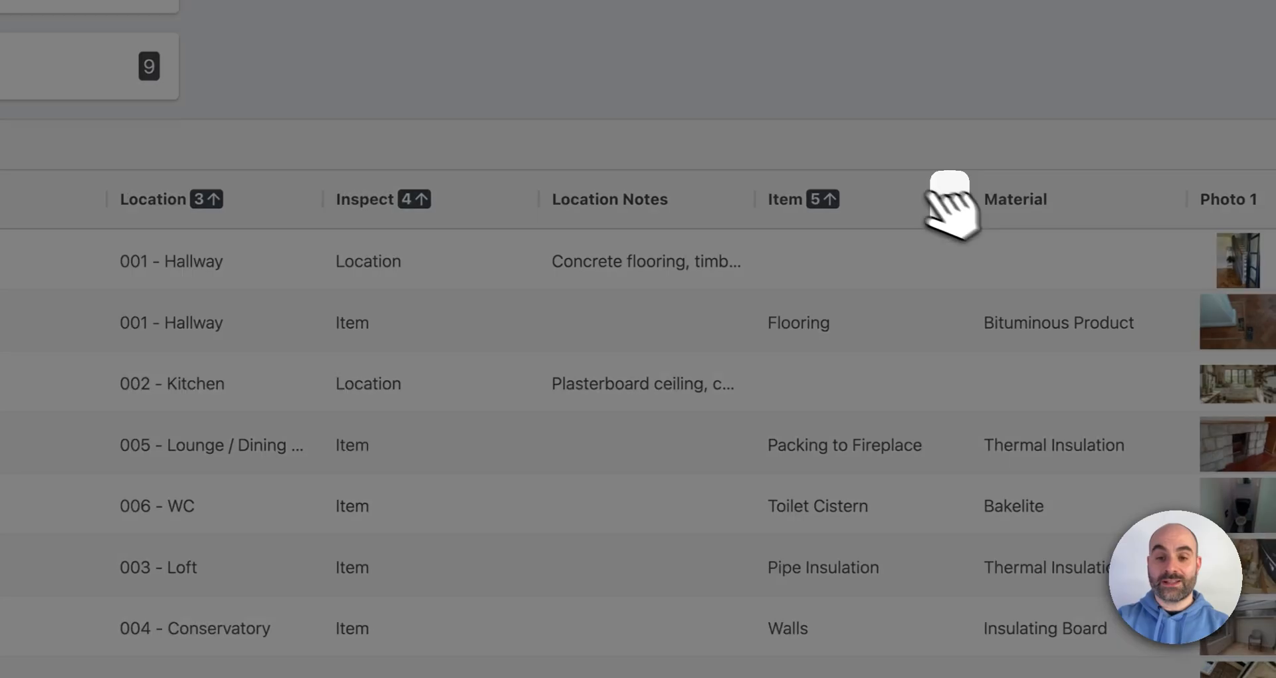
Limit the inspection table's visible columns to Building, Level and Location
click(944, 203)
click(1142, 205)
click(955, 256)
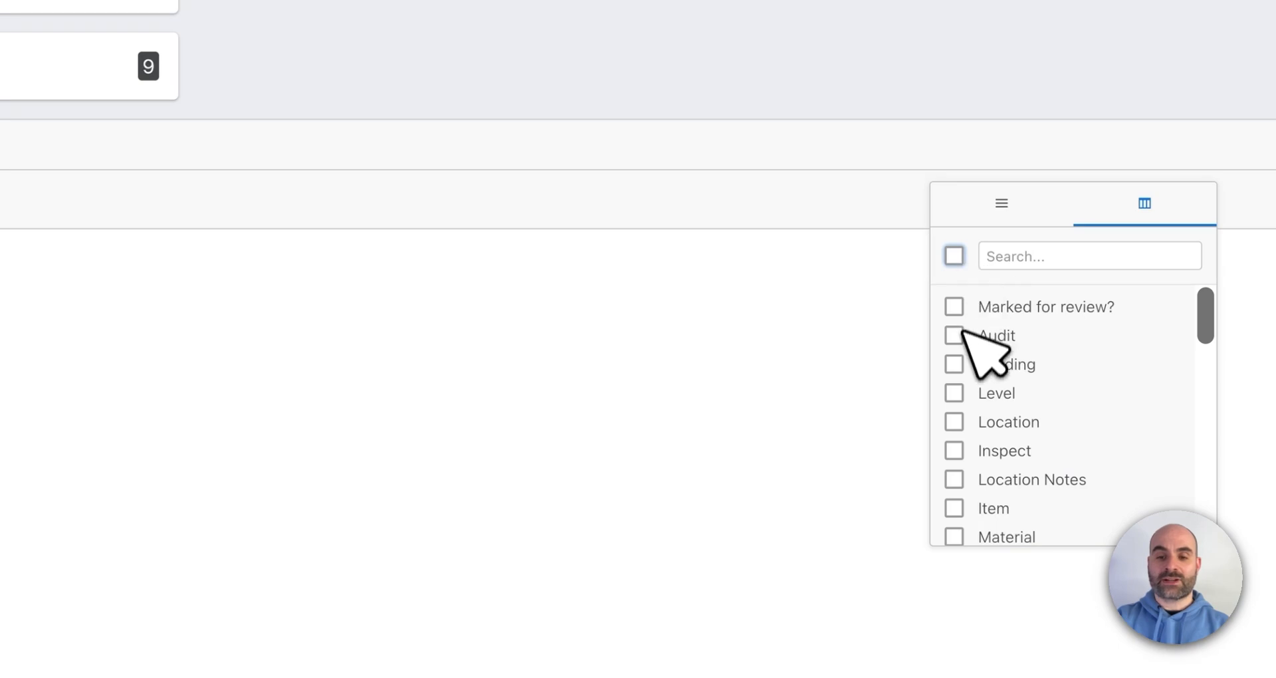
click(955, 364)
click(955, 392)
click(954, 421)
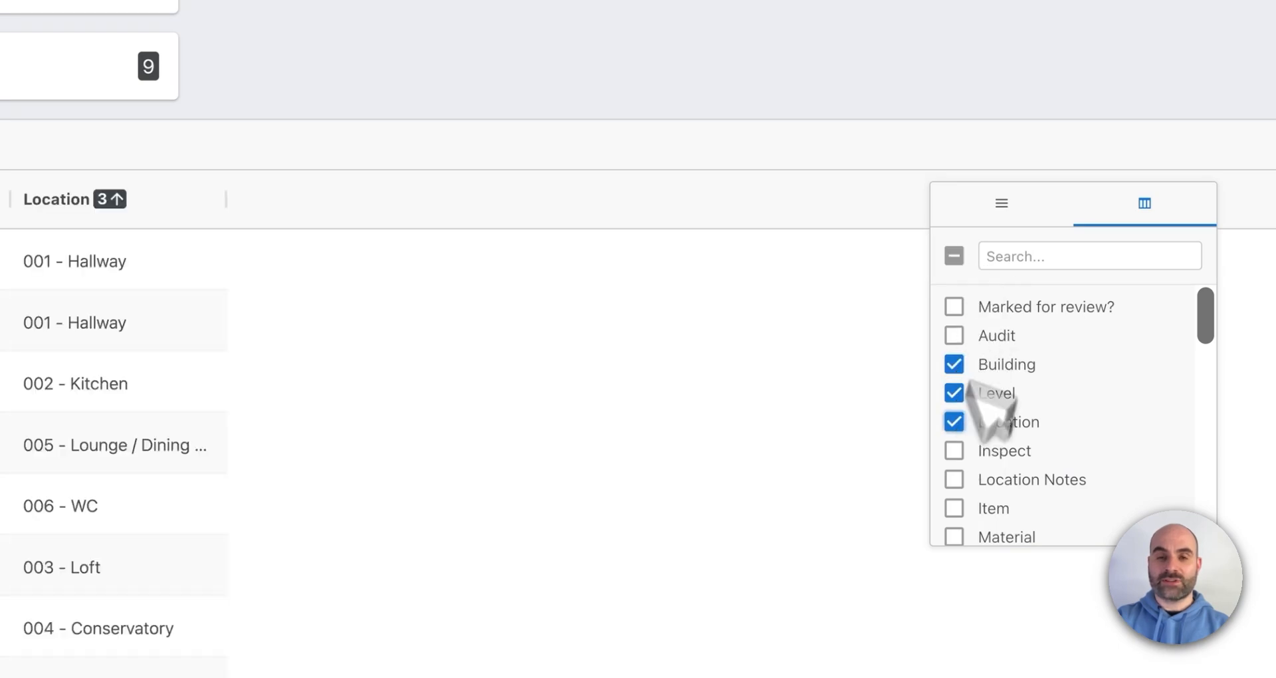
click(1054, 63)
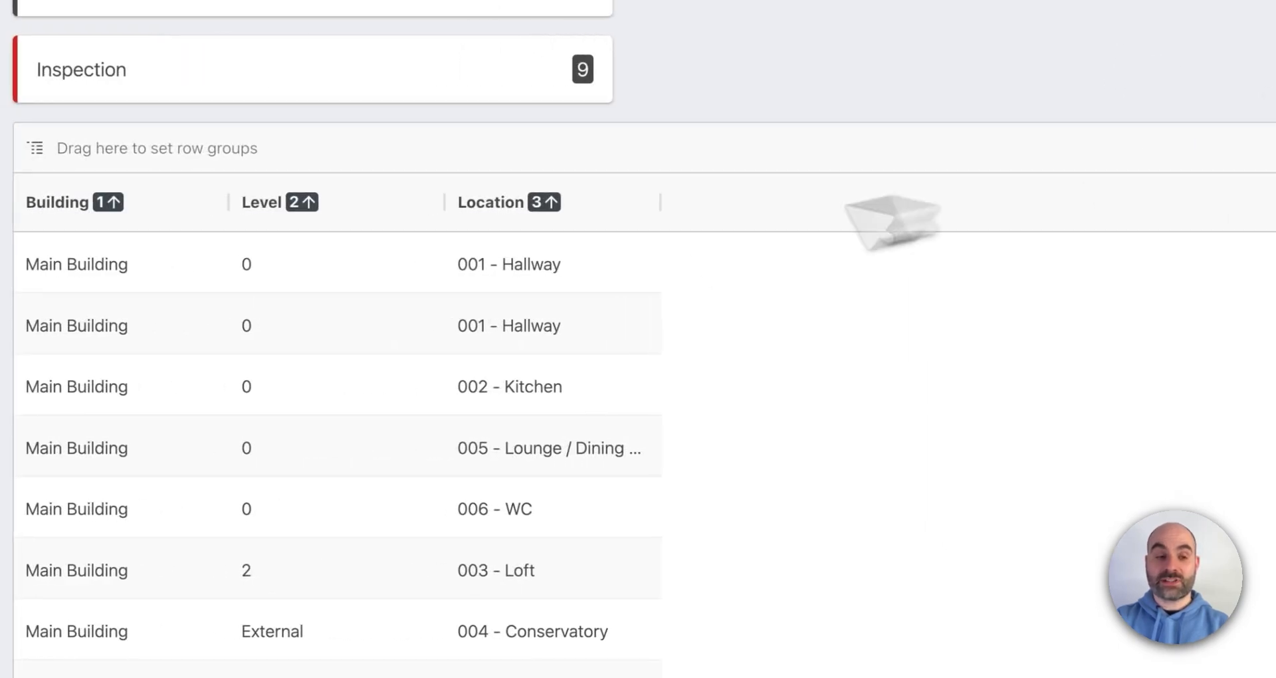
Export the reduced three-column table to Excel, open the downloaded workbook to check it, and close it
right_click(557, 270)
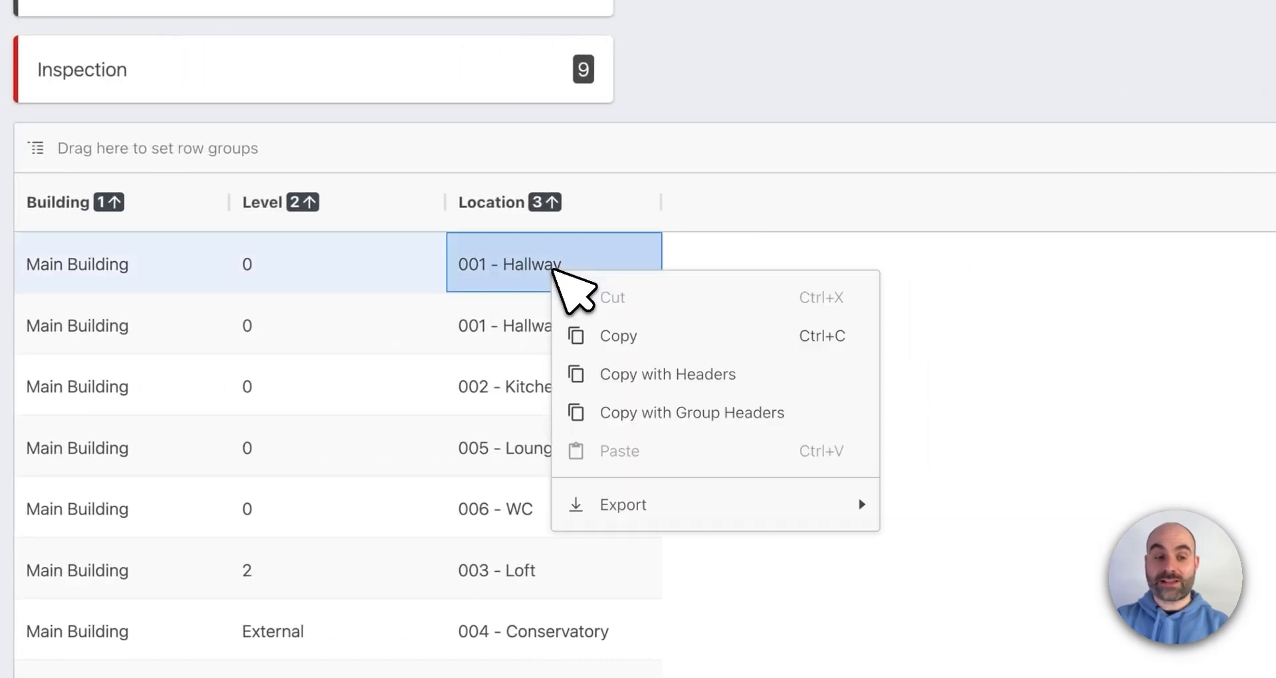
mouse_move(691, 514)
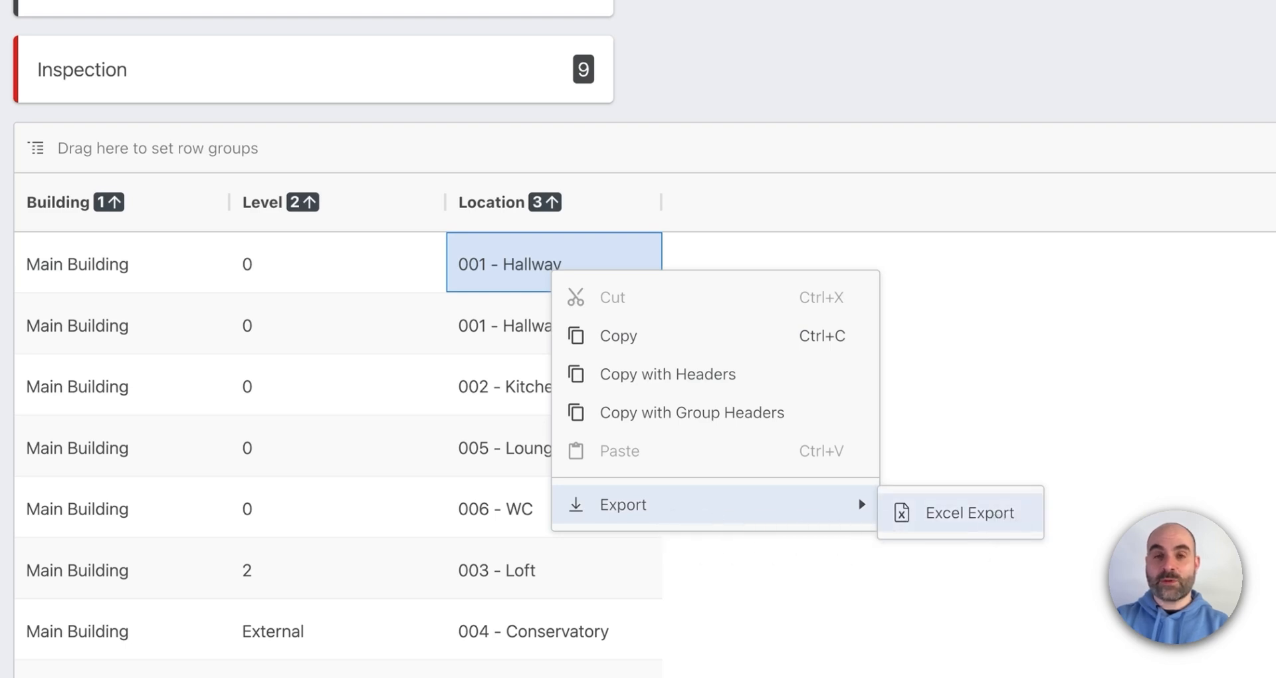
click(991, 512)
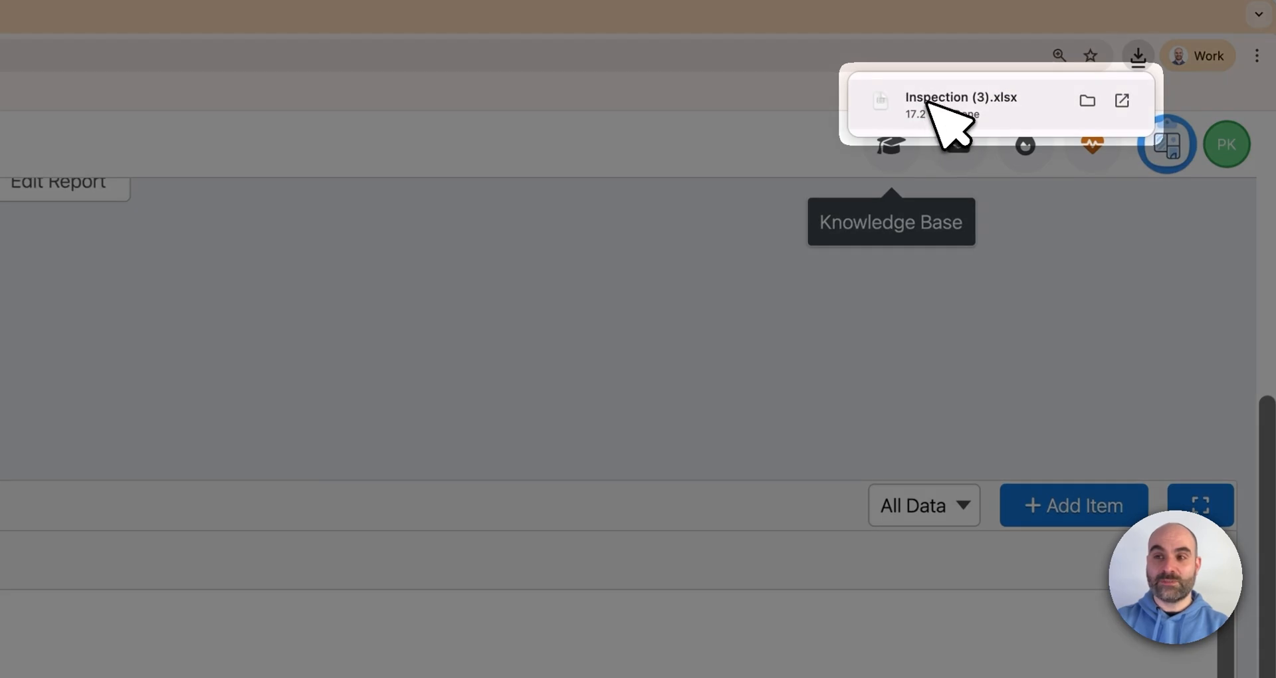
click(928, 100)
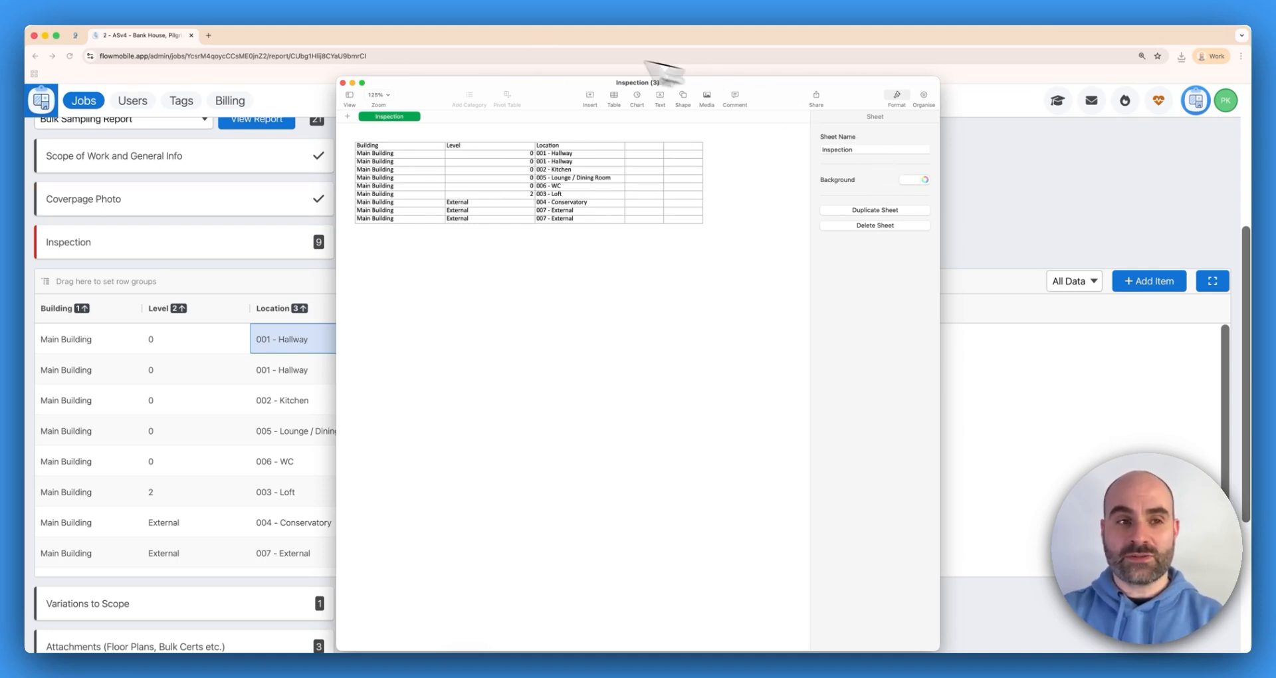
click(353, 82)
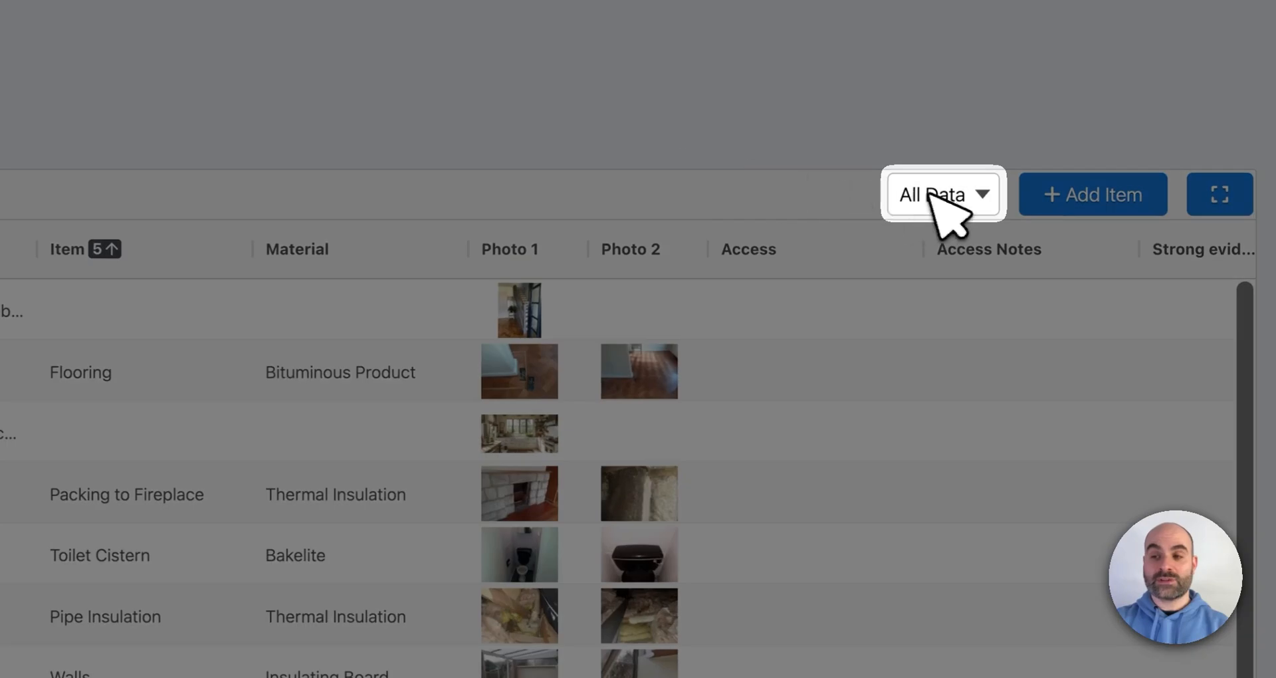
Switch the inspection table from All Data to the Sampled Items view and start exporting it to Excel
click(932, 194)
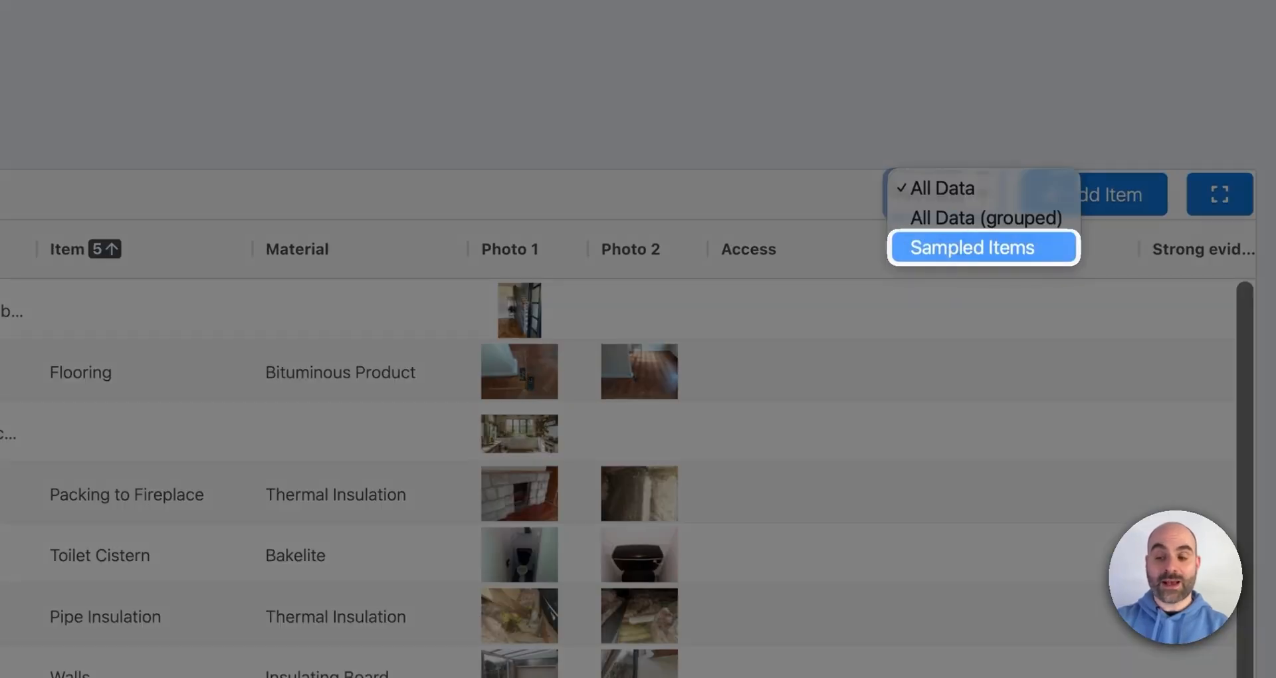
click(942, 246)
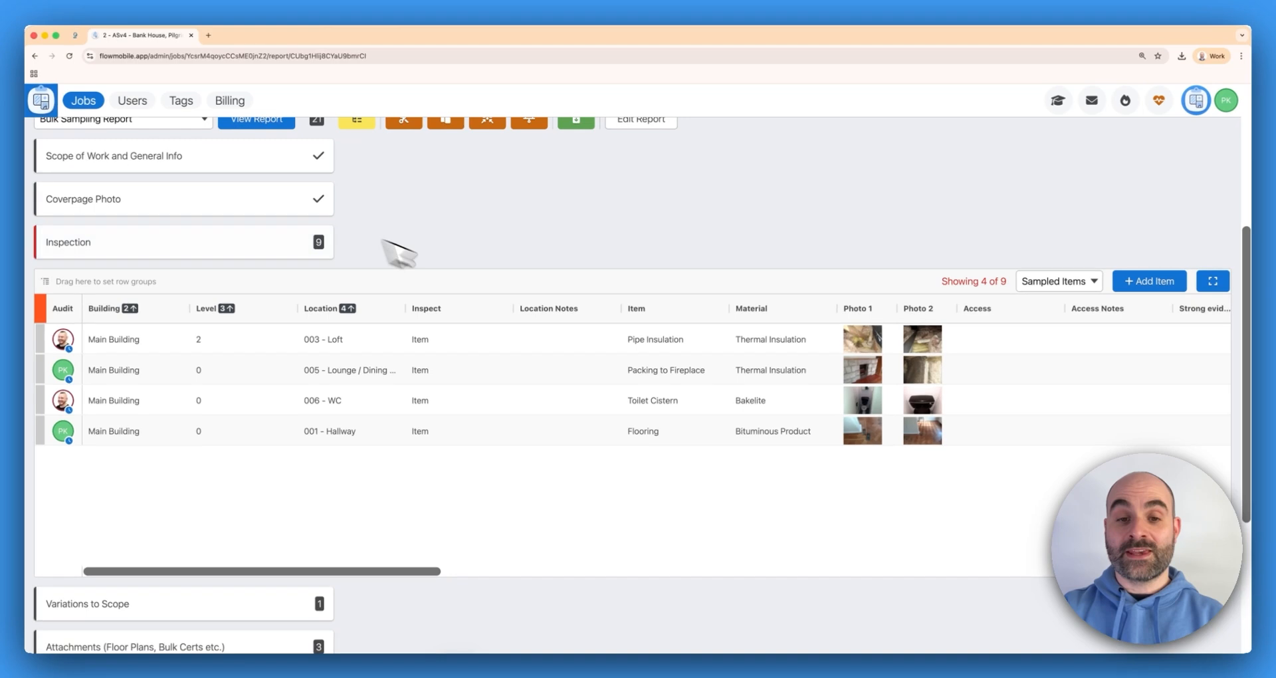
right_click(612, 513)
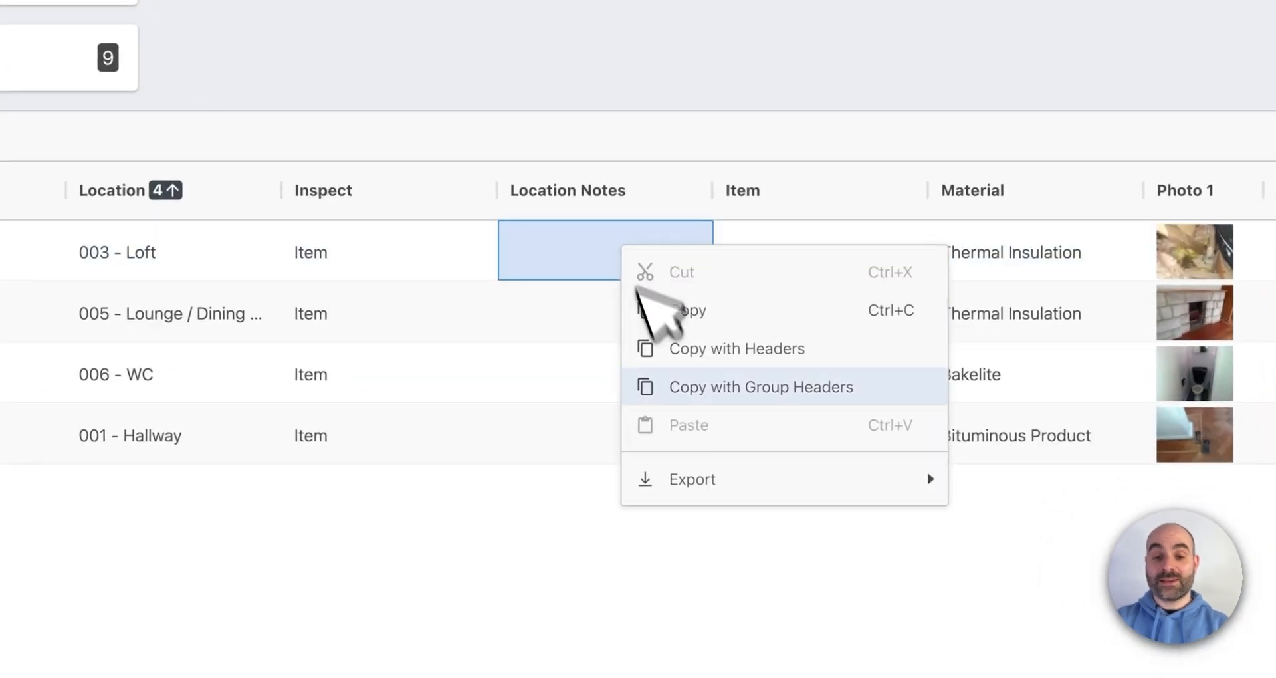
mouse_move(711, 485)
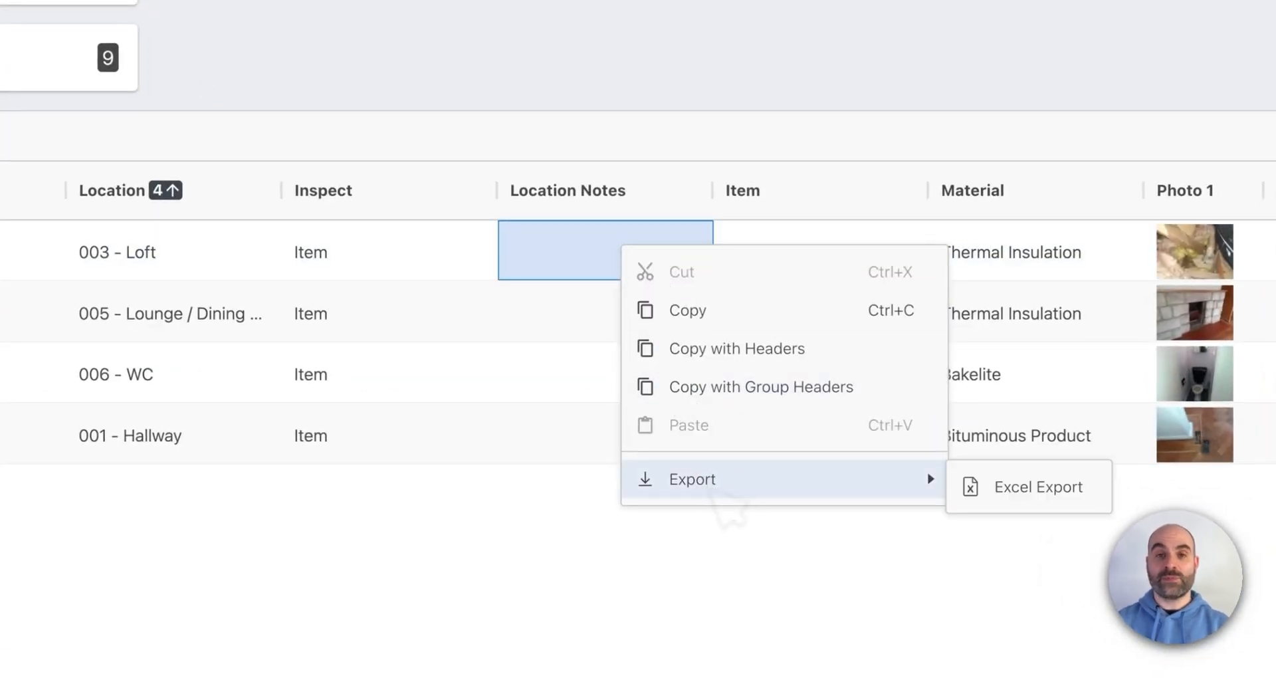